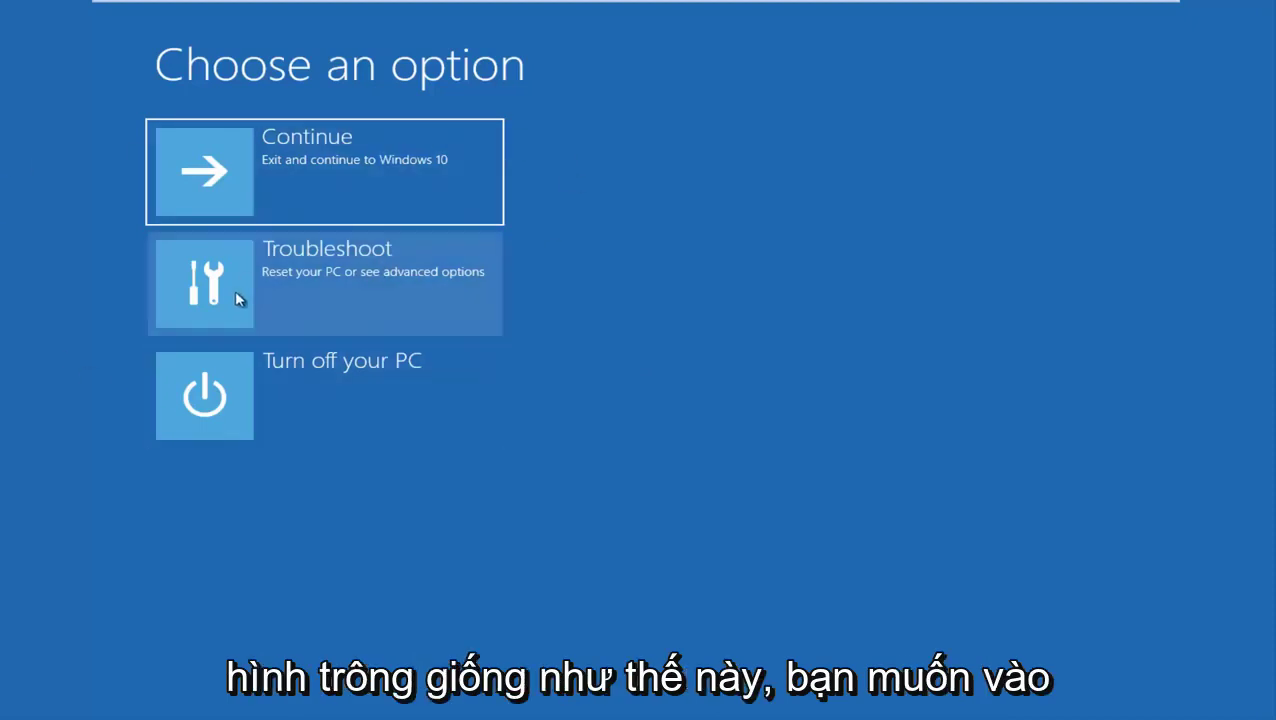
pyautogui.click(318, 290)
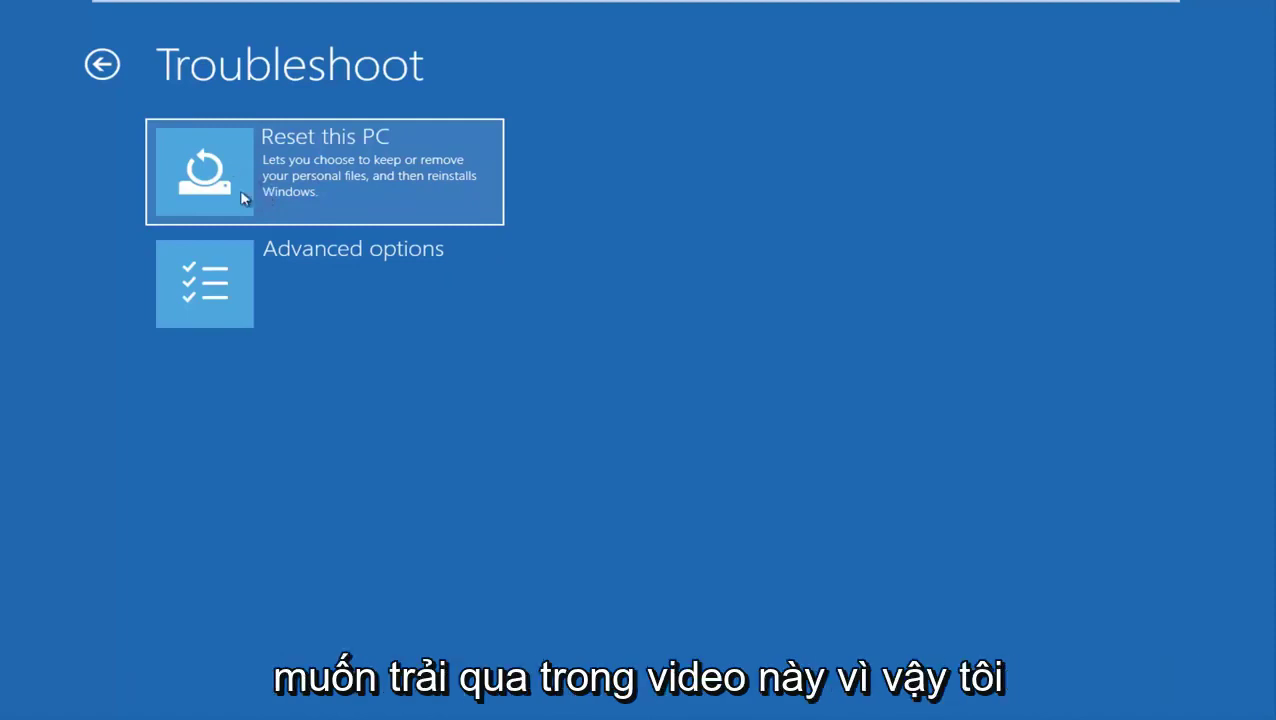
# Go to Advanced options in the Recovery Environment to start System Restore
pyautogui.click(242, 273)
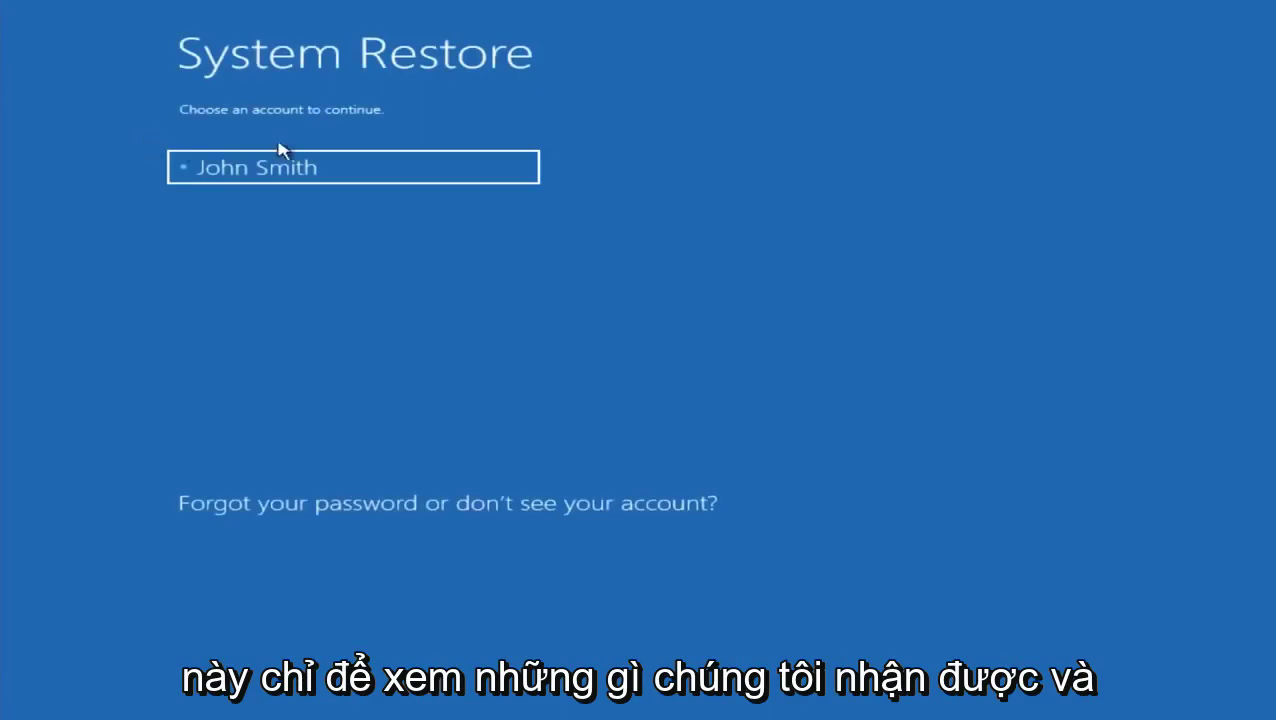
# Choose the user account to continue into System Restore
pyautogui.click(364, 170)
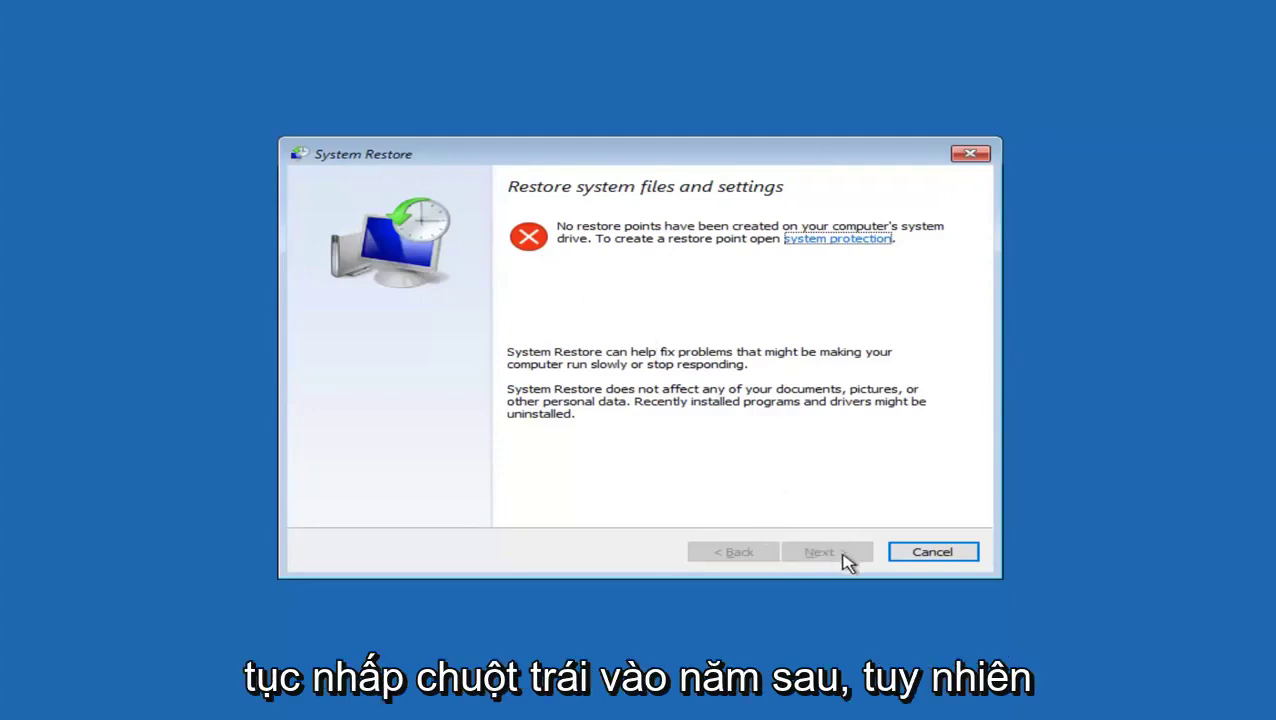
# Cancel System Restore and return to Troubleshoot > Advanced options
pyautogui.click(931, 556)
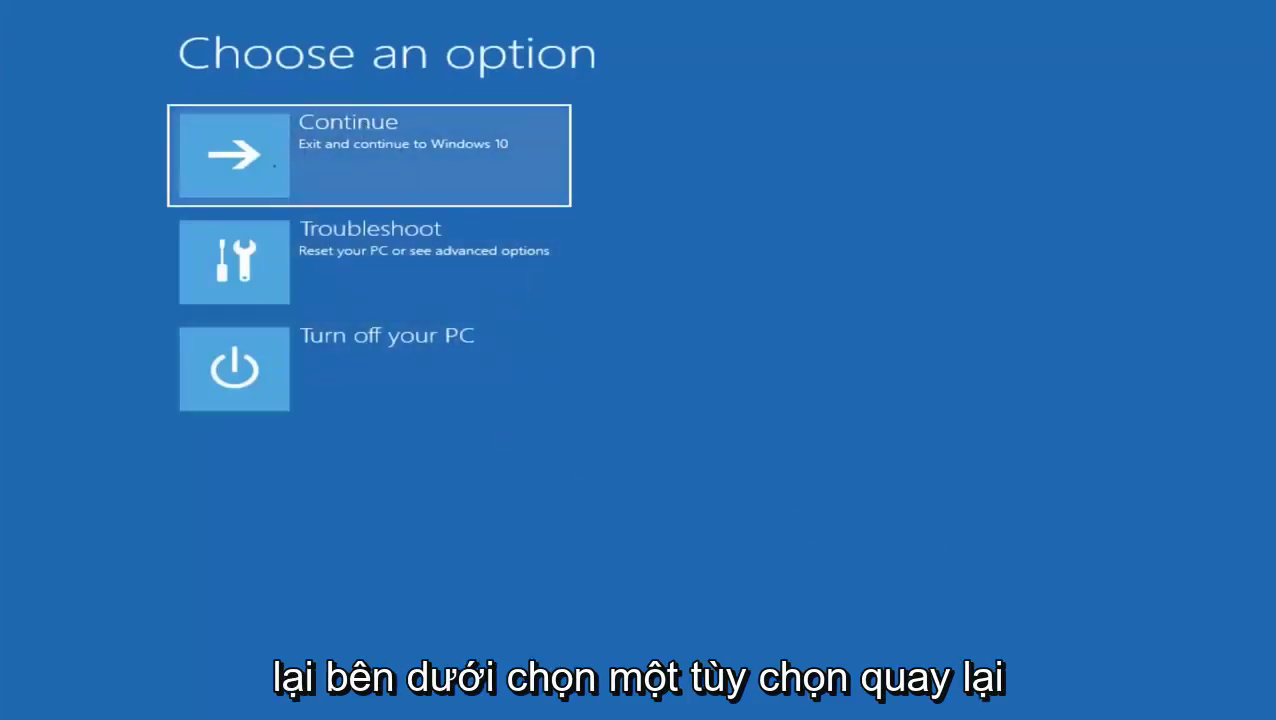
pyautogui.click(346, 264)
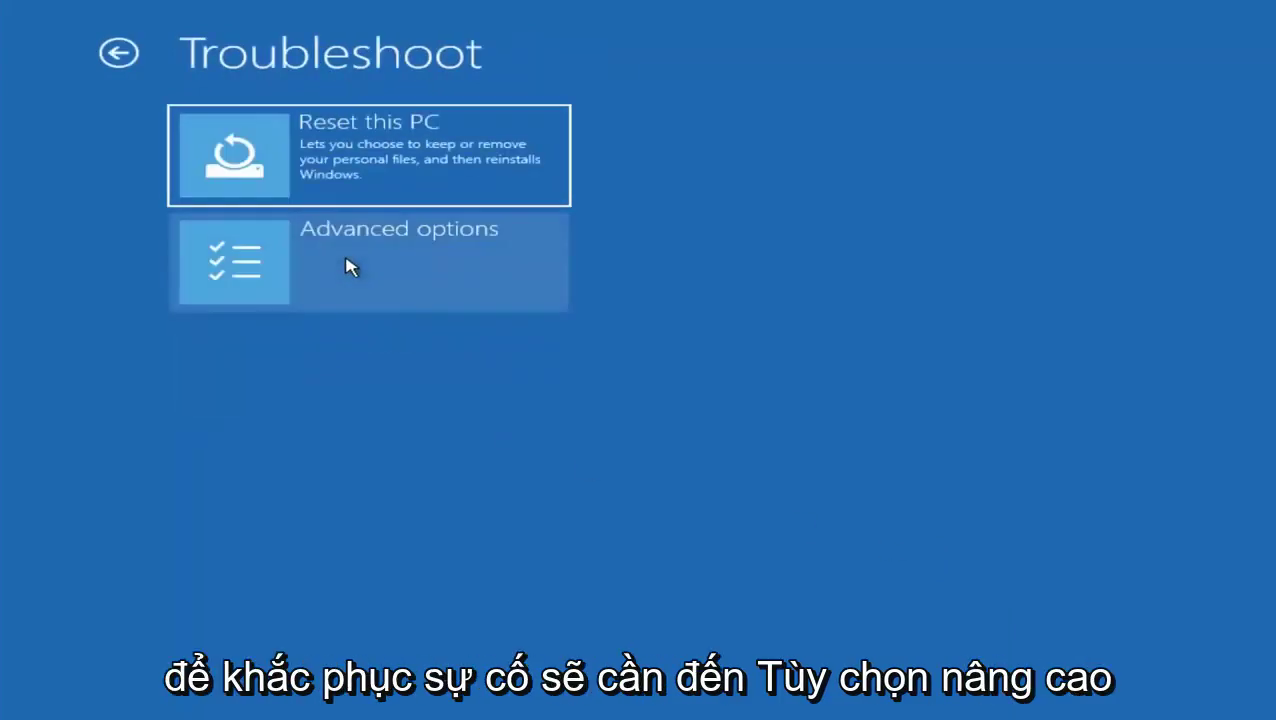
pyautogui.click(335, 262)
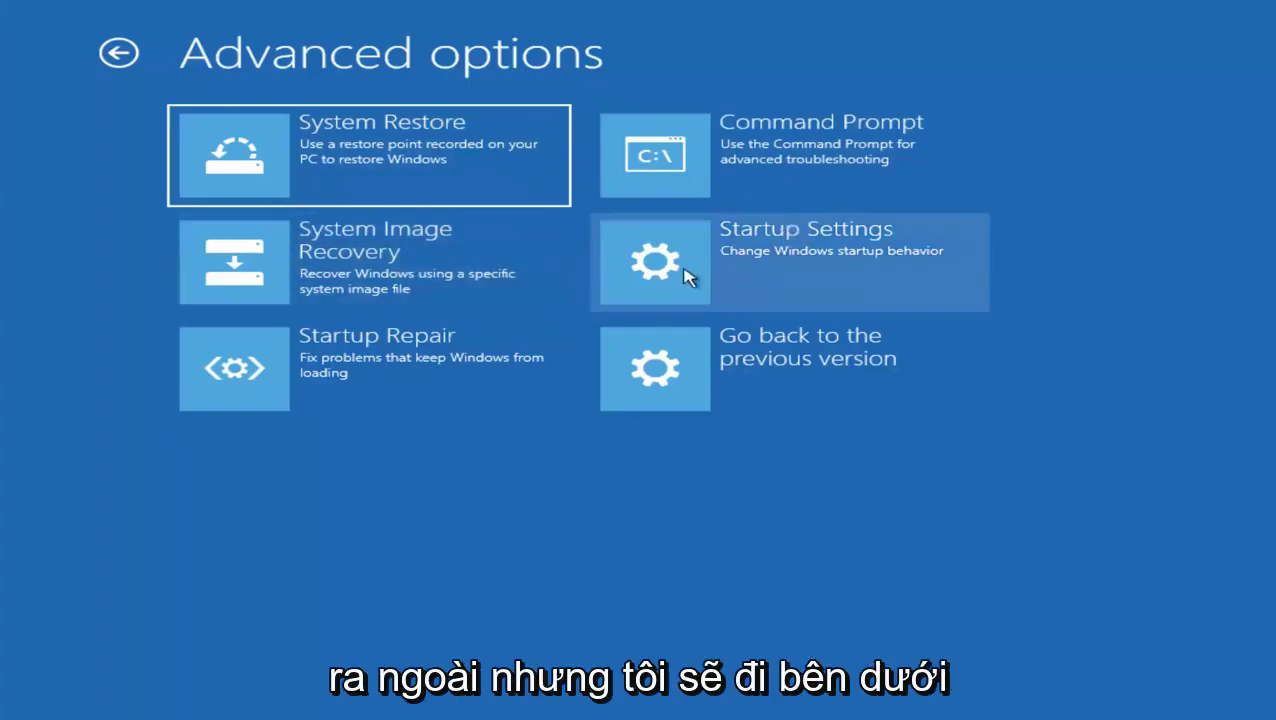
# Use Startup Settings to restart the PC into Safe Mode
pyautogui.click(718, 252)
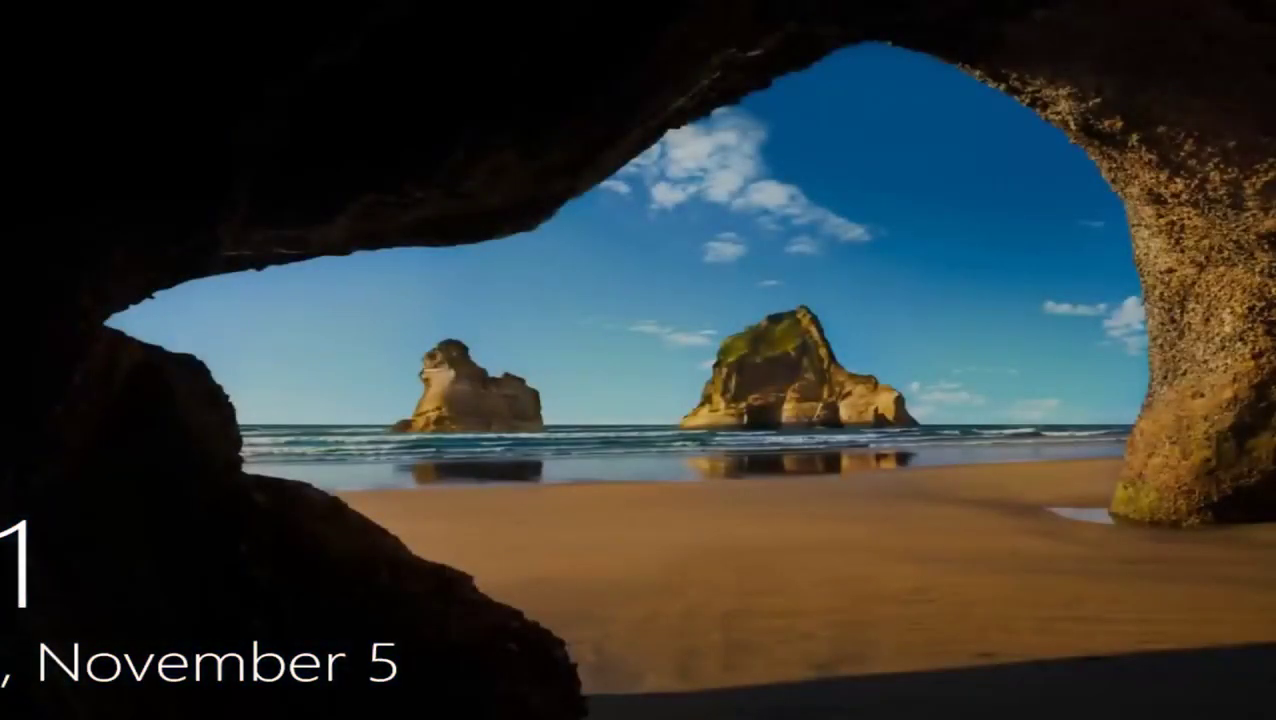
# Dismiss the lock screen and sign in with the account password
pyautogui.press('Return')
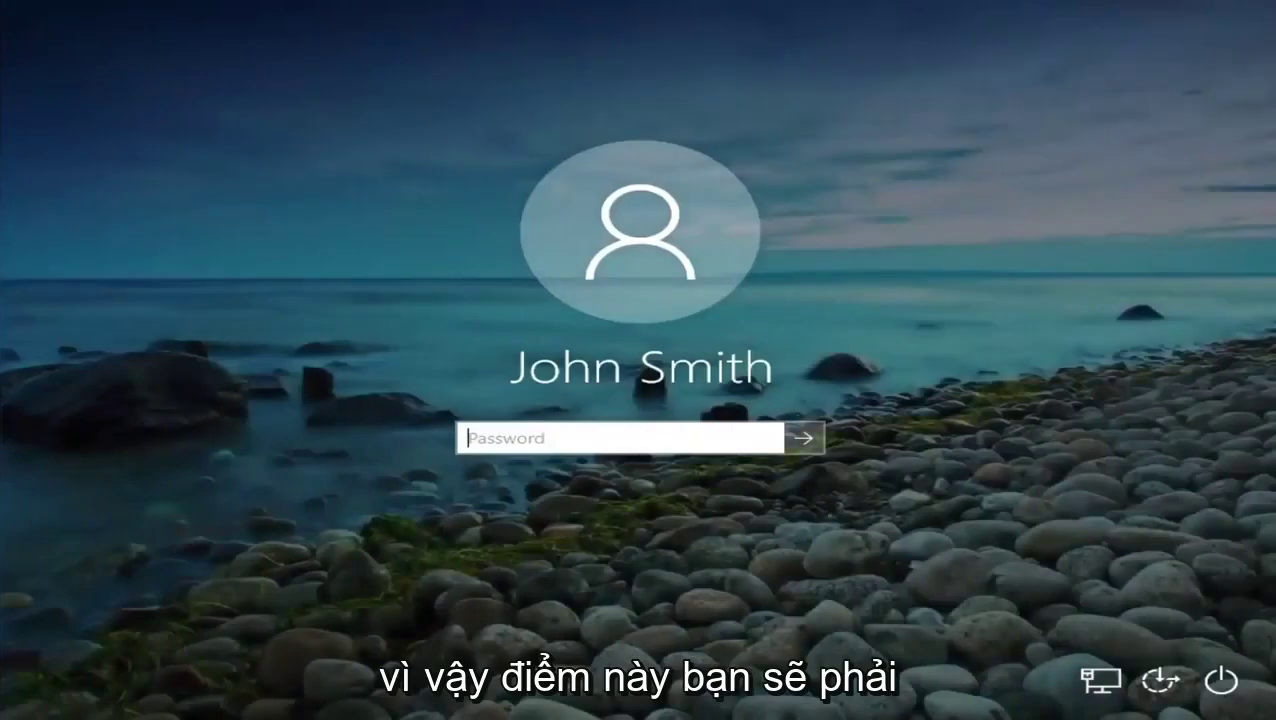
pyautogui.write('••••••')
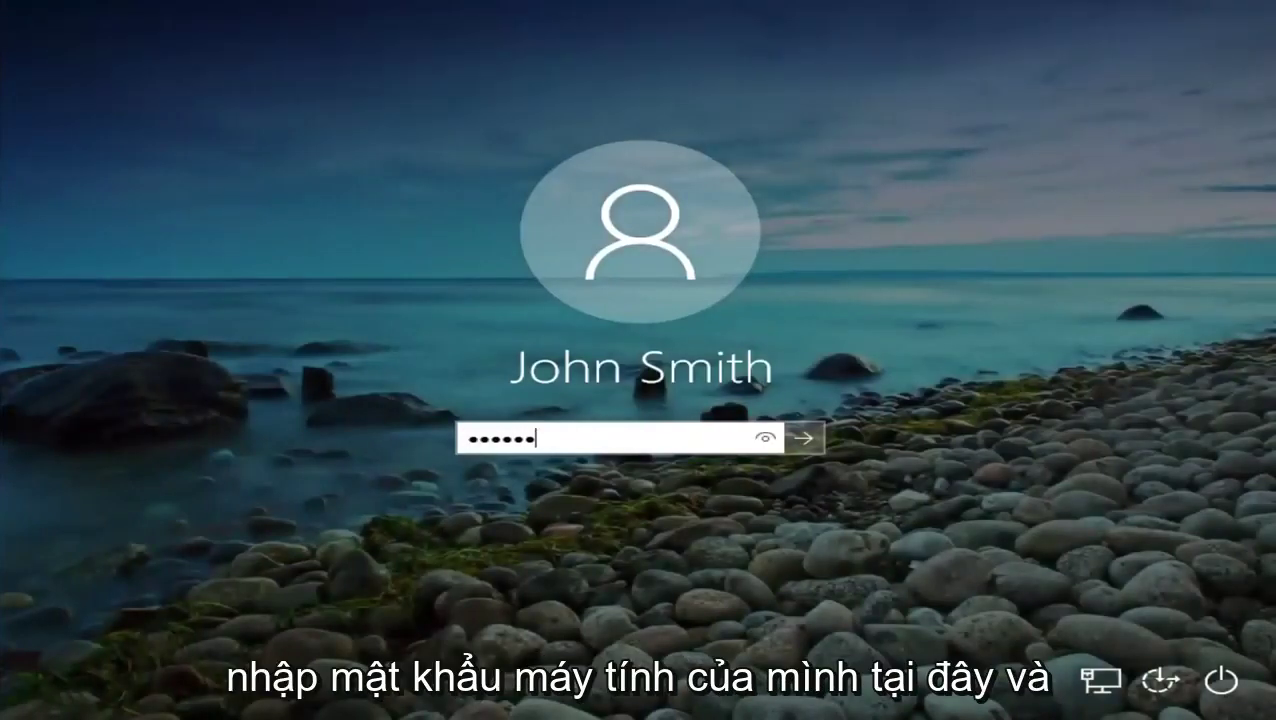
pyautogui.press('Return')
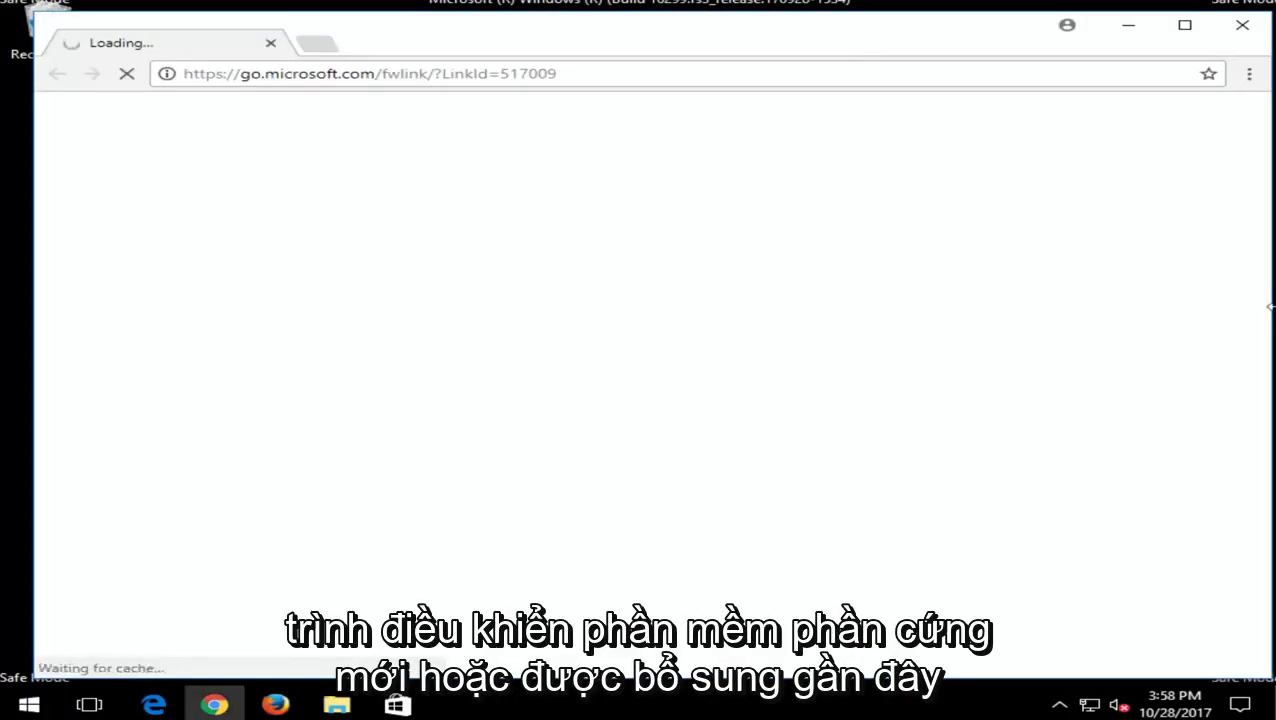
# Close the support-page browser and search Start for 'notepad'
pyautogui.click(1242, 25)
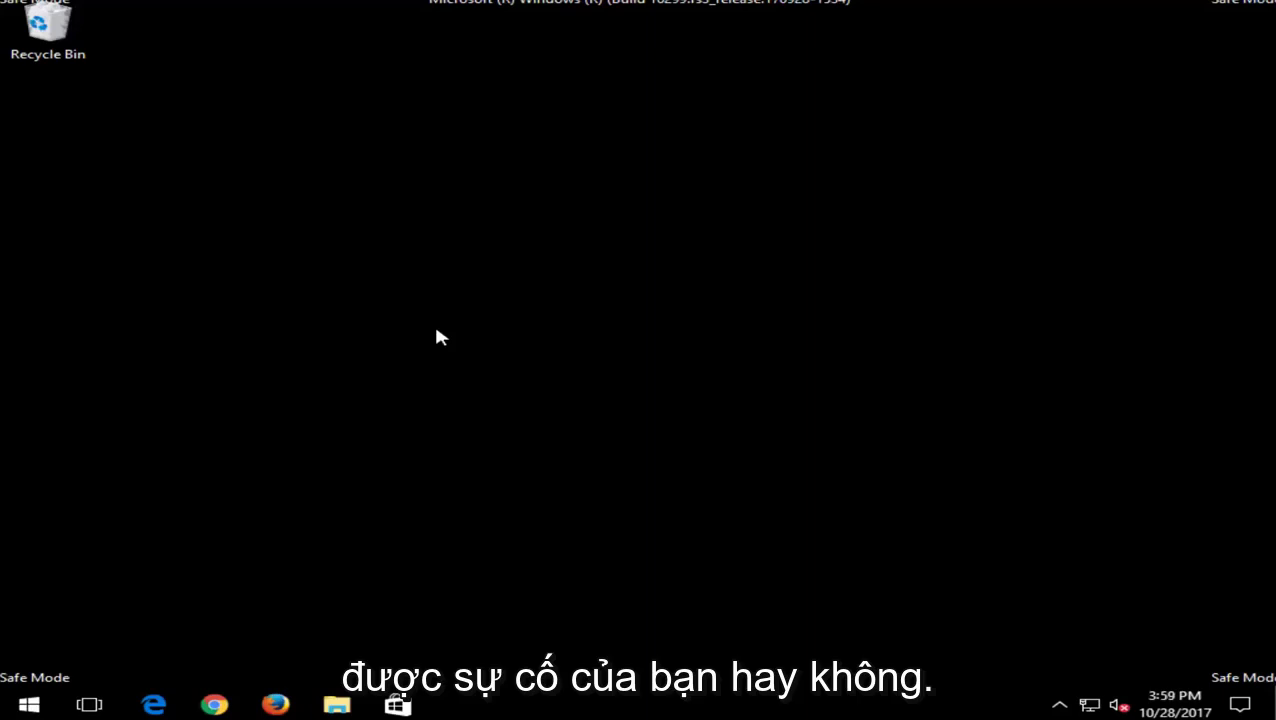
pyautogui.click(28, 705)
pyautogui.click(1045, 200)
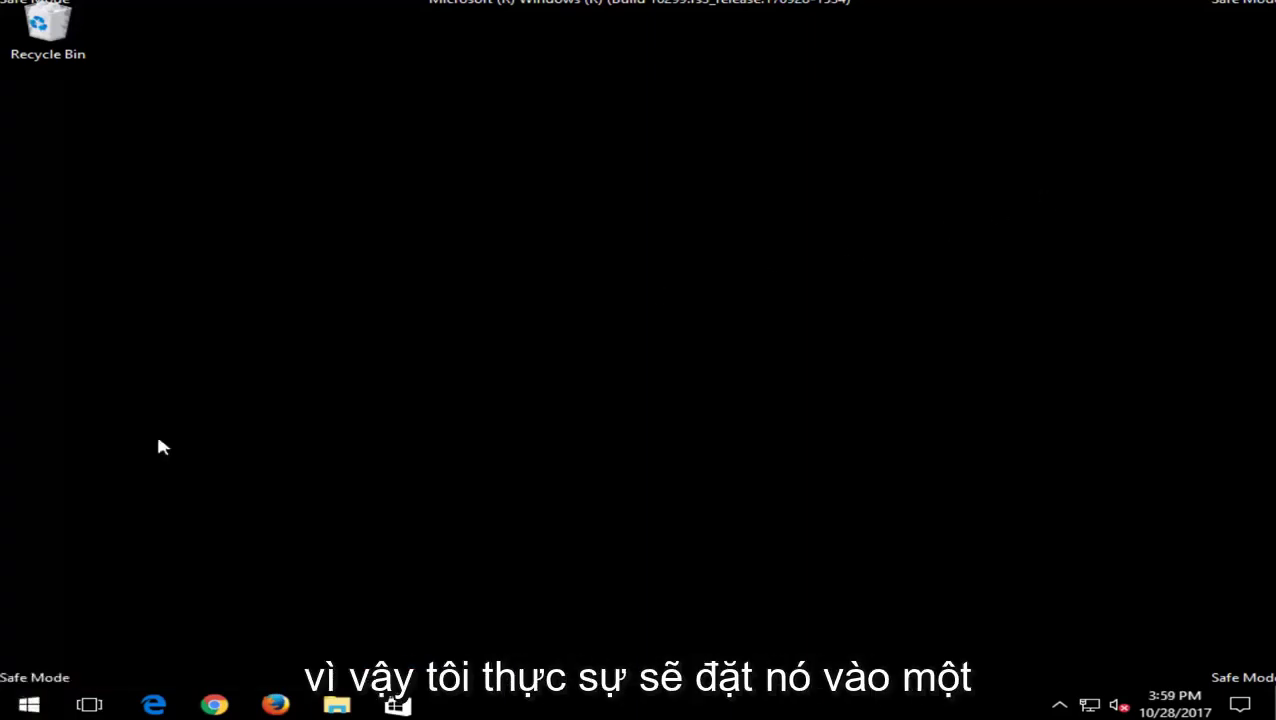
pyautogui.click(28, 705)
pyautogui.click(167, 553)
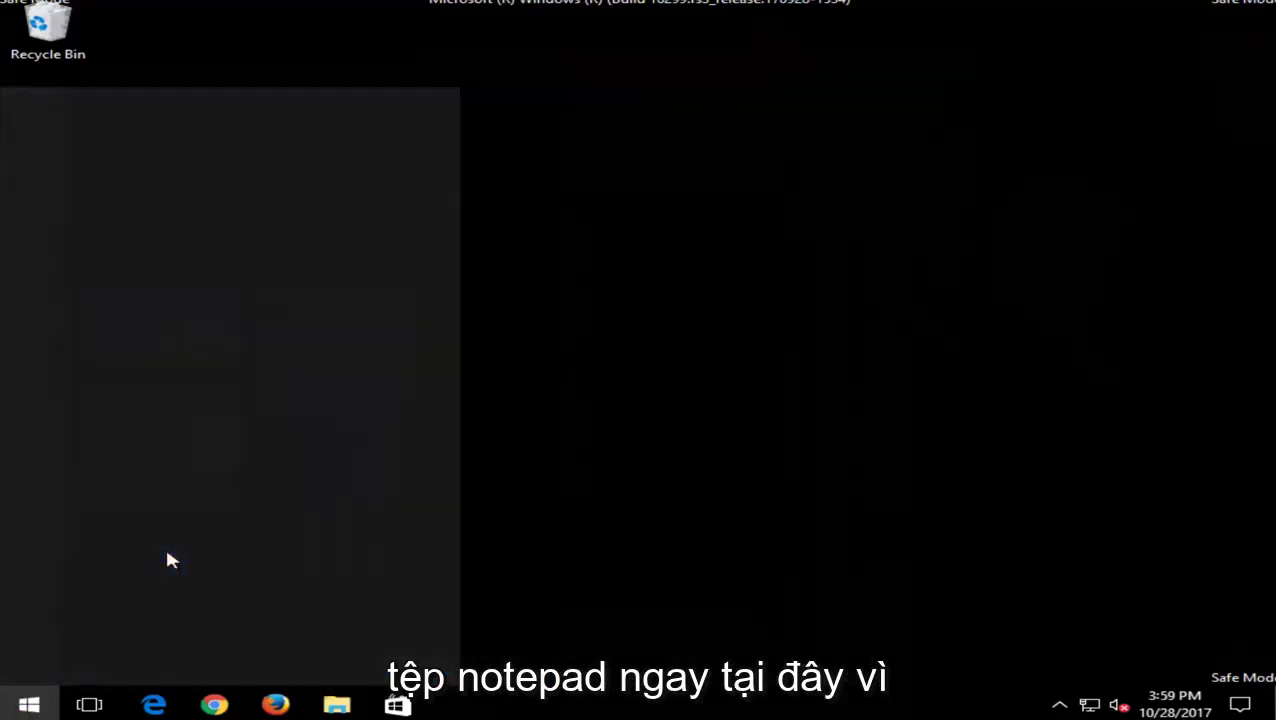
pyautogui.write('notepad')
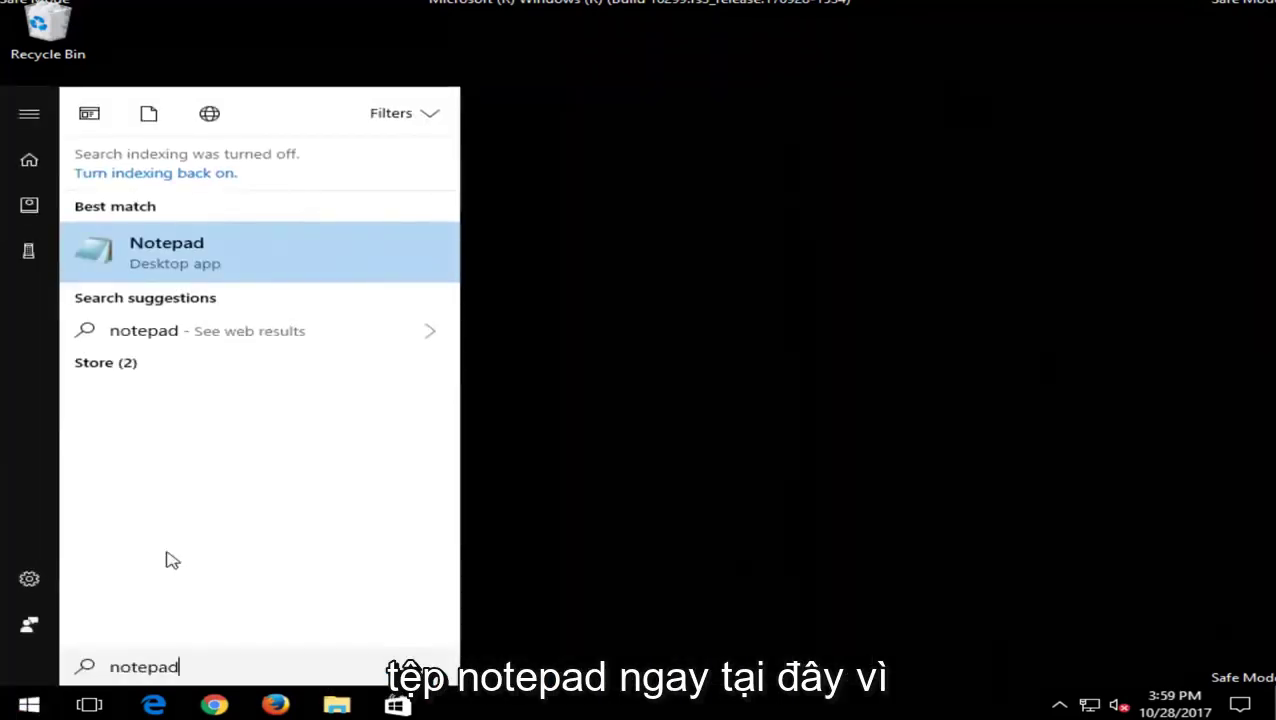
# Launch Notepad from the search results and move its window to the upper-left
pyautogui.click(182, 256)
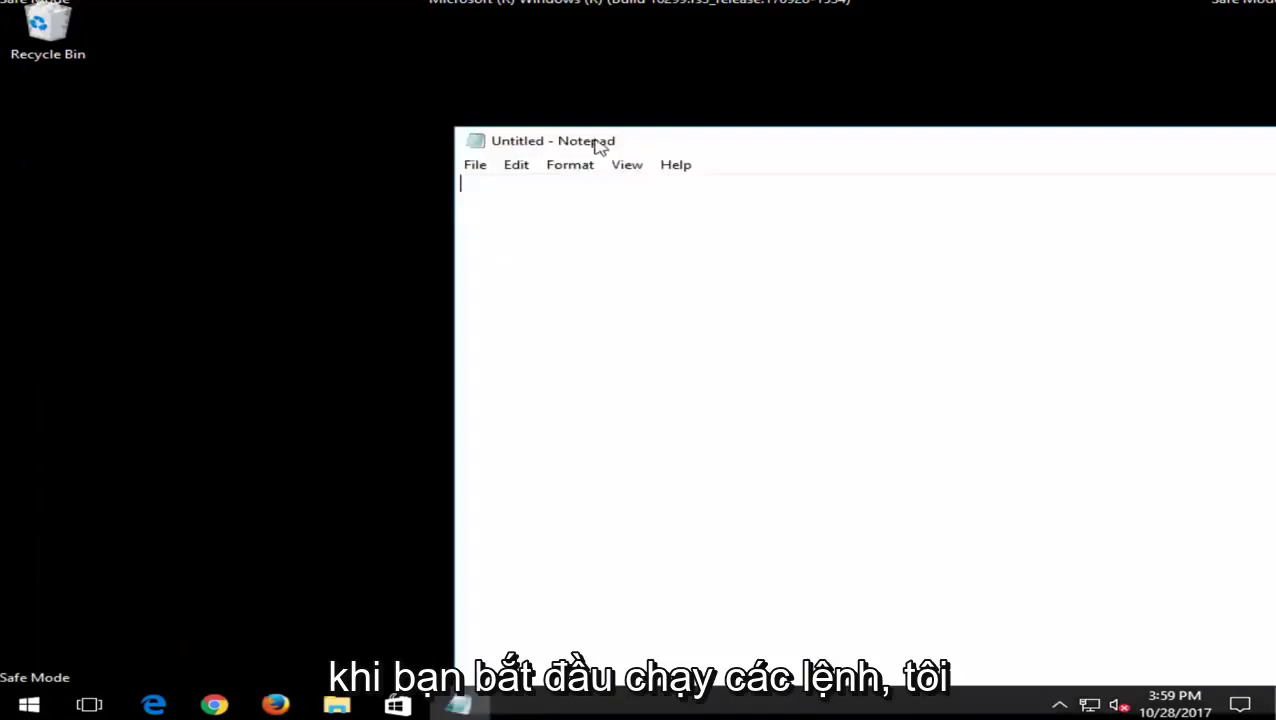
pyautogui.moveTo(686, 142); pyautogui.dragTo(327, 84)
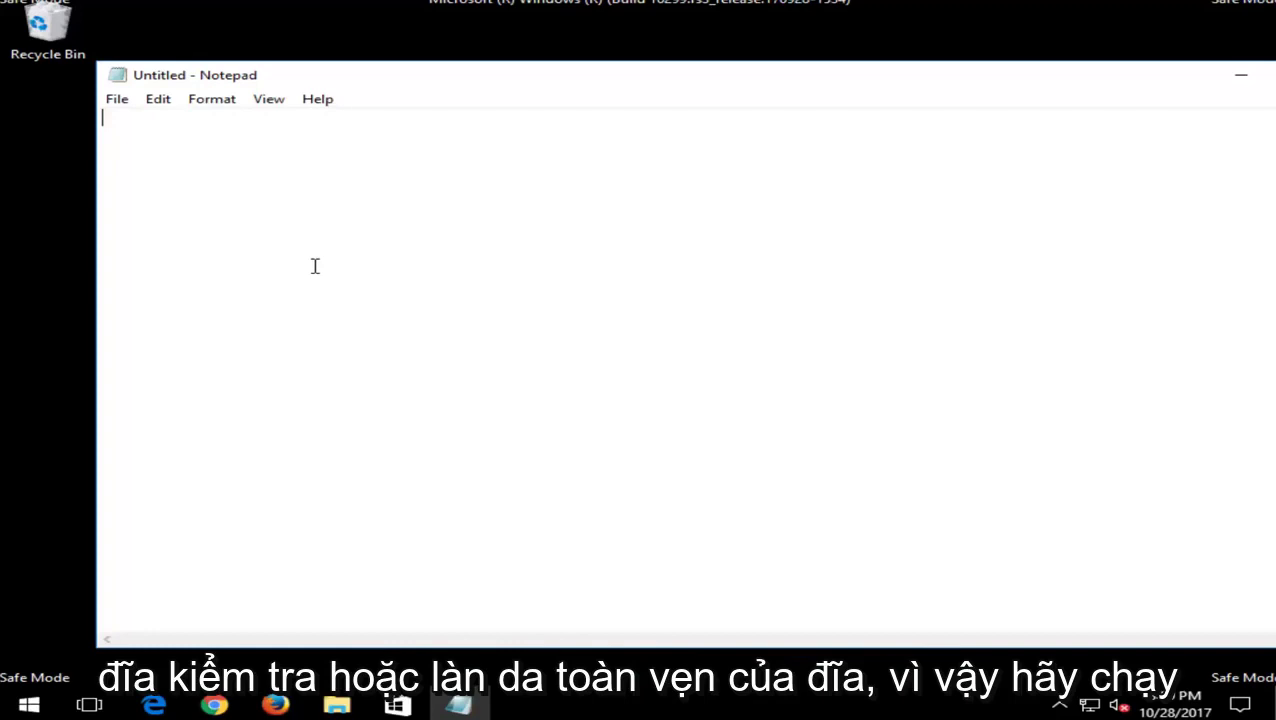
# Write 'Chkdsk /f /r' and 'sfc /scannow' on separate lines, then move Notepad right
pyautogui.write('C')
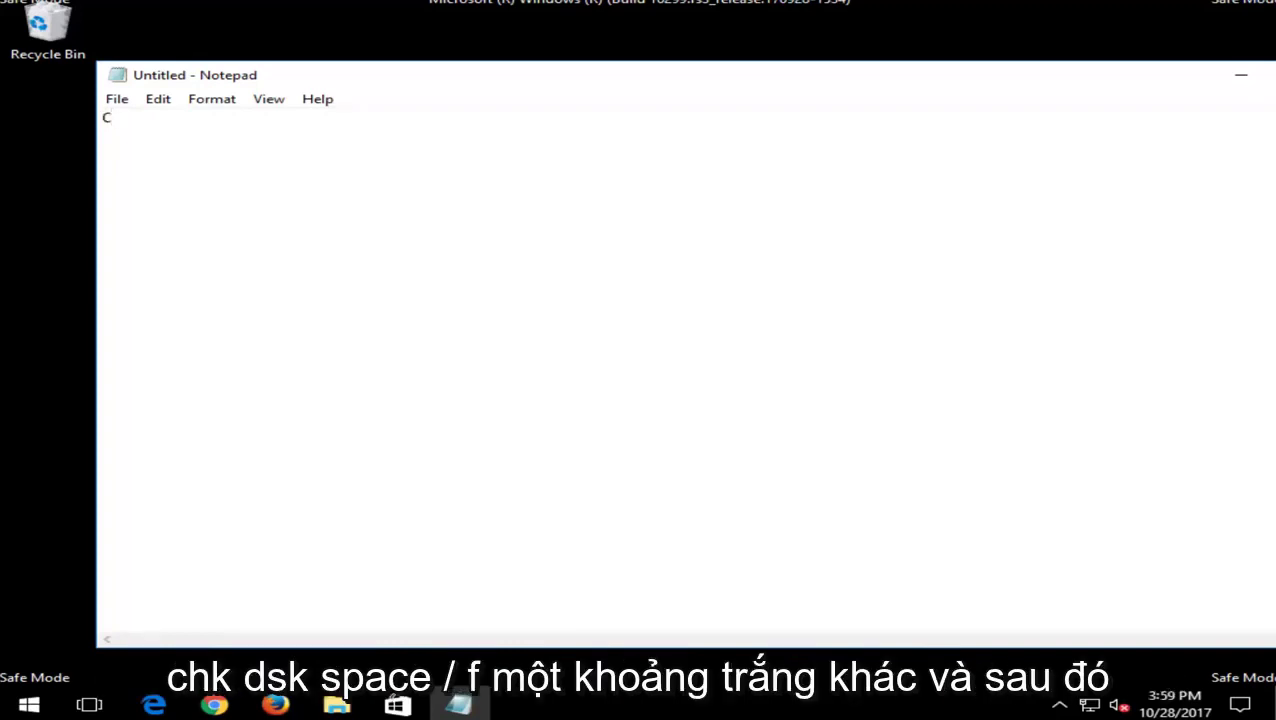
pyautogui.write('hkdsk /f')
pyautogui.write(' /r')
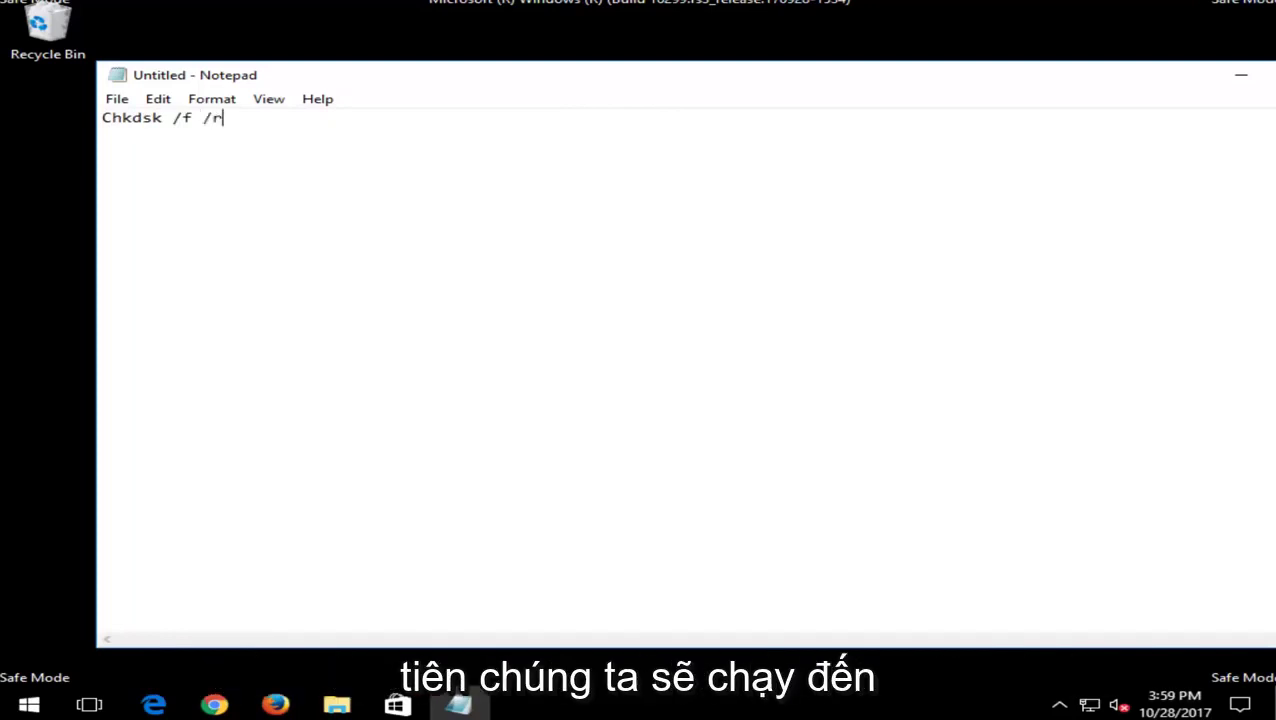
pyautogui.press('Return')
pyautogui.press('Return')
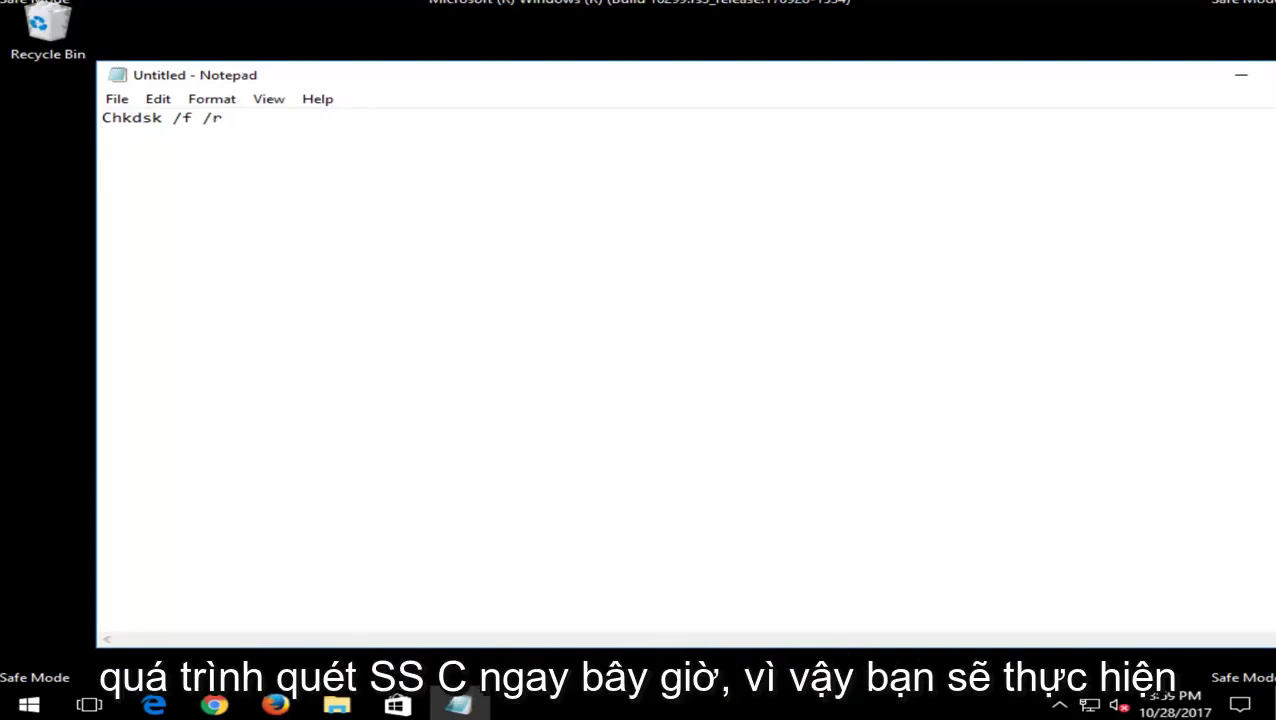
pyautogui.write('sfc')
pyautogui.write(' /scannow')
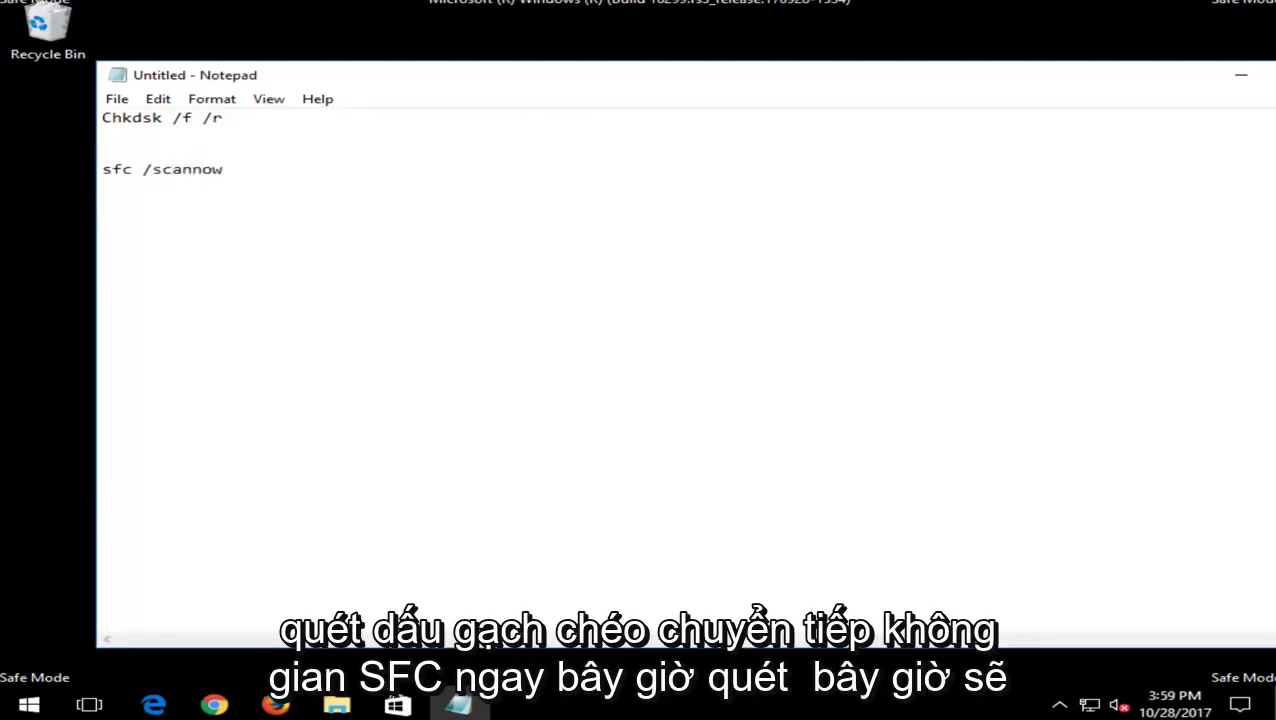
pyautogui.moveTo(420, 80); pyautogui.dragTo(778, 77)
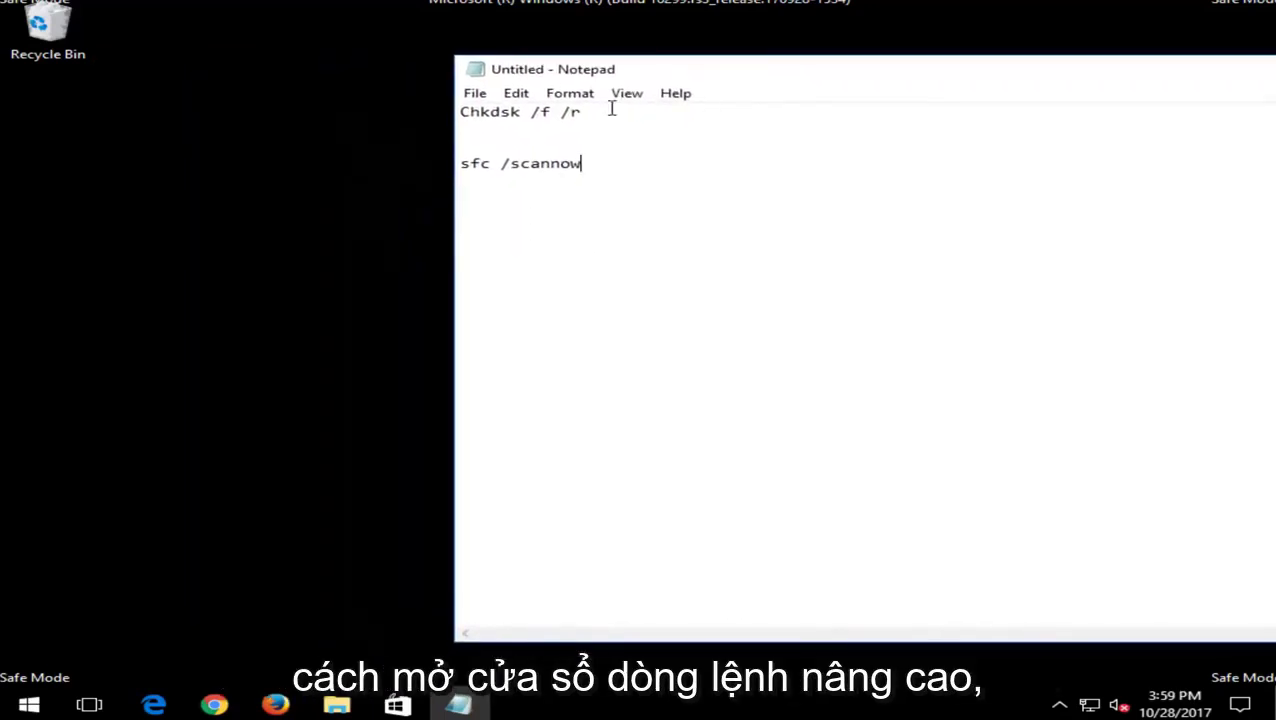
# Run Command Prompt as administrator from Start search and move its window lower
pyautogui.click(30, 705)
pyautogui.write('command prompt')
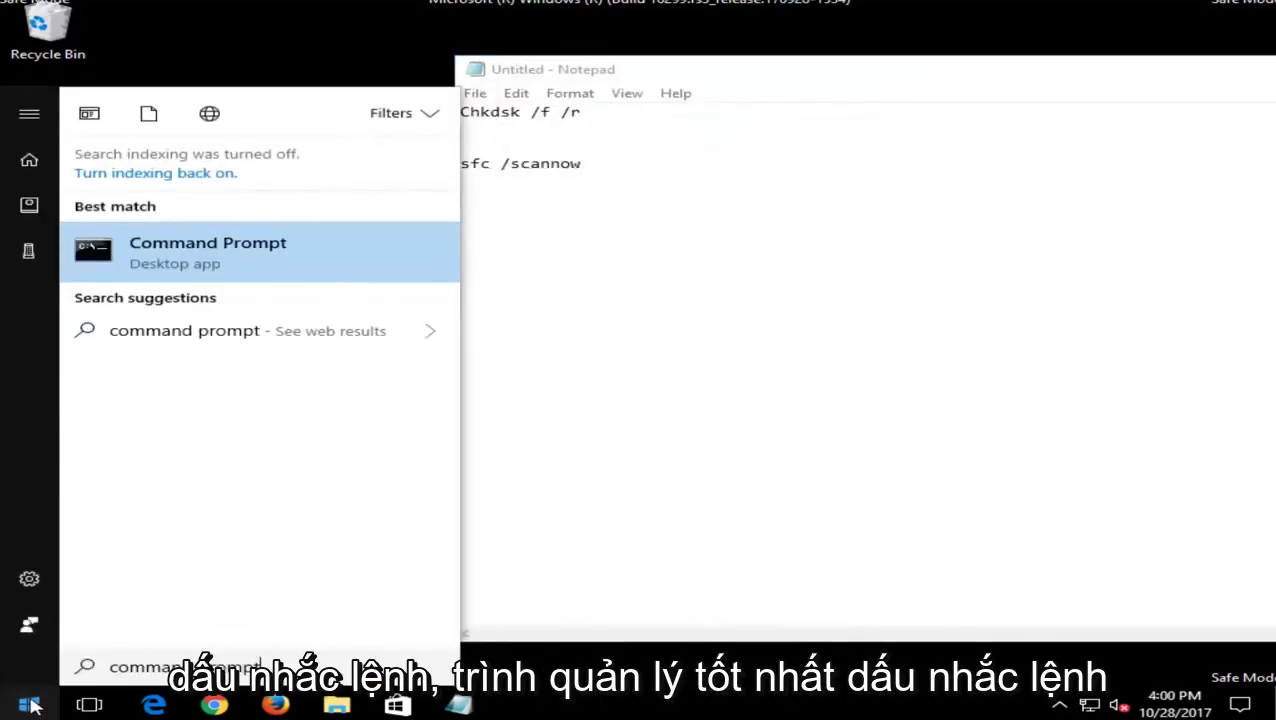
pyautogui.rightClick(196, 263)
pyautogui.click(245, 278)
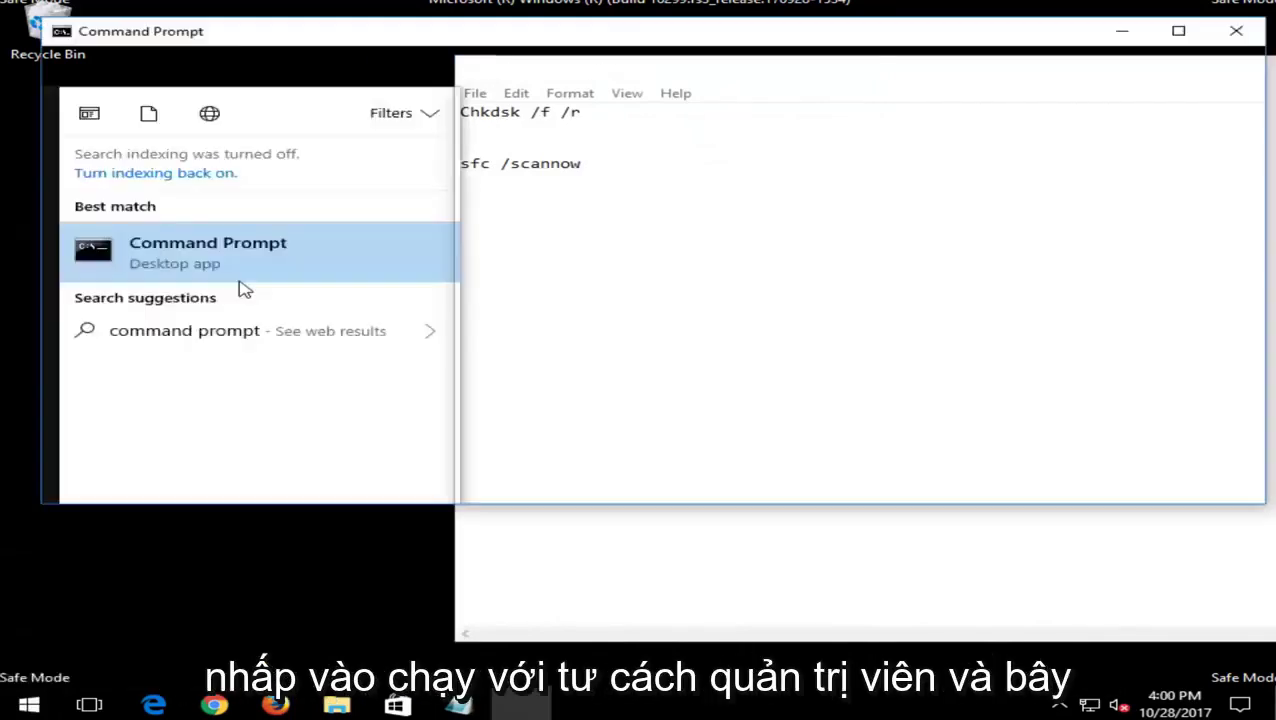
pyautogui.moveTo(385, 34)
pyautogui.mouseDown()
pyautogui.moveTo(443, 88)
pyautogui.moveTo(441, 63)
pyautogui.mouseUp()
# Copy 'Chkdsk /f /r' from Notepad and paste it at the administrator prompt
pyautogui.click(700, 592)
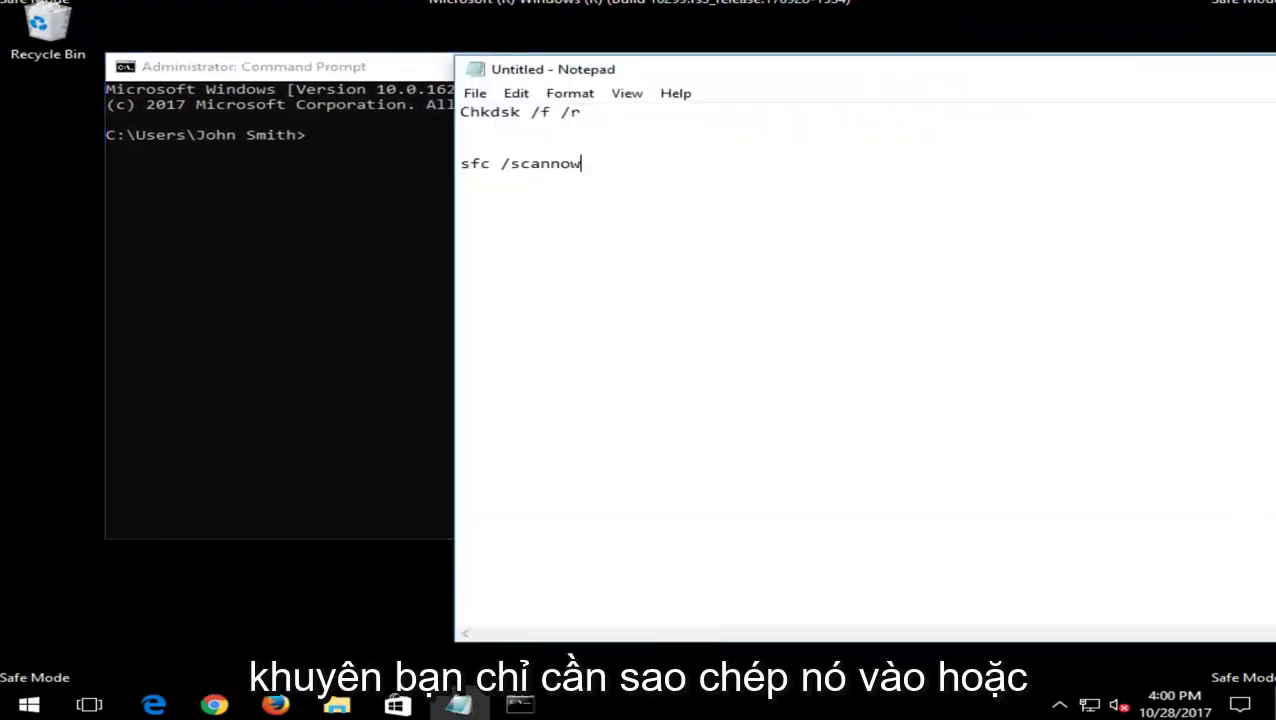
pyautogui.moveTo(606, 121); pyautogui.dragTo(409, 131)
pyautogui.rightClick(495, 102)
pyautogui.click(507, 160)
pyautogui.click(381, 72)
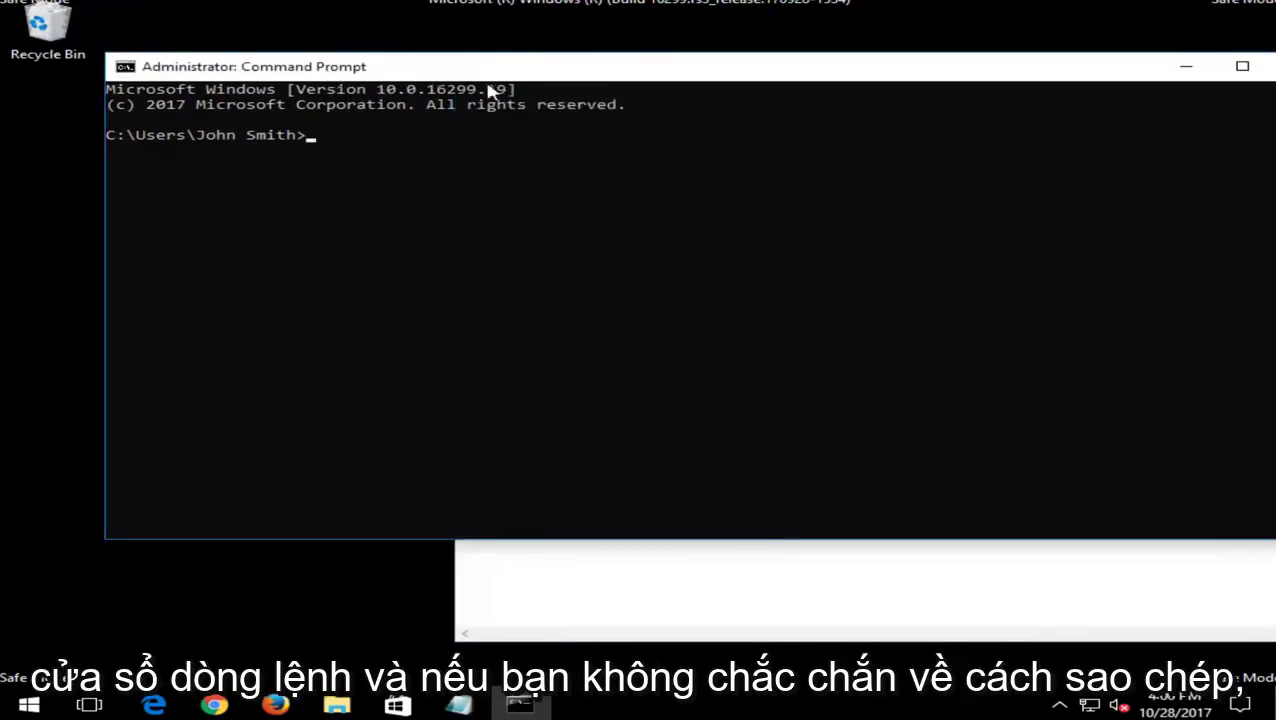
pyautogui.click(832, 562)
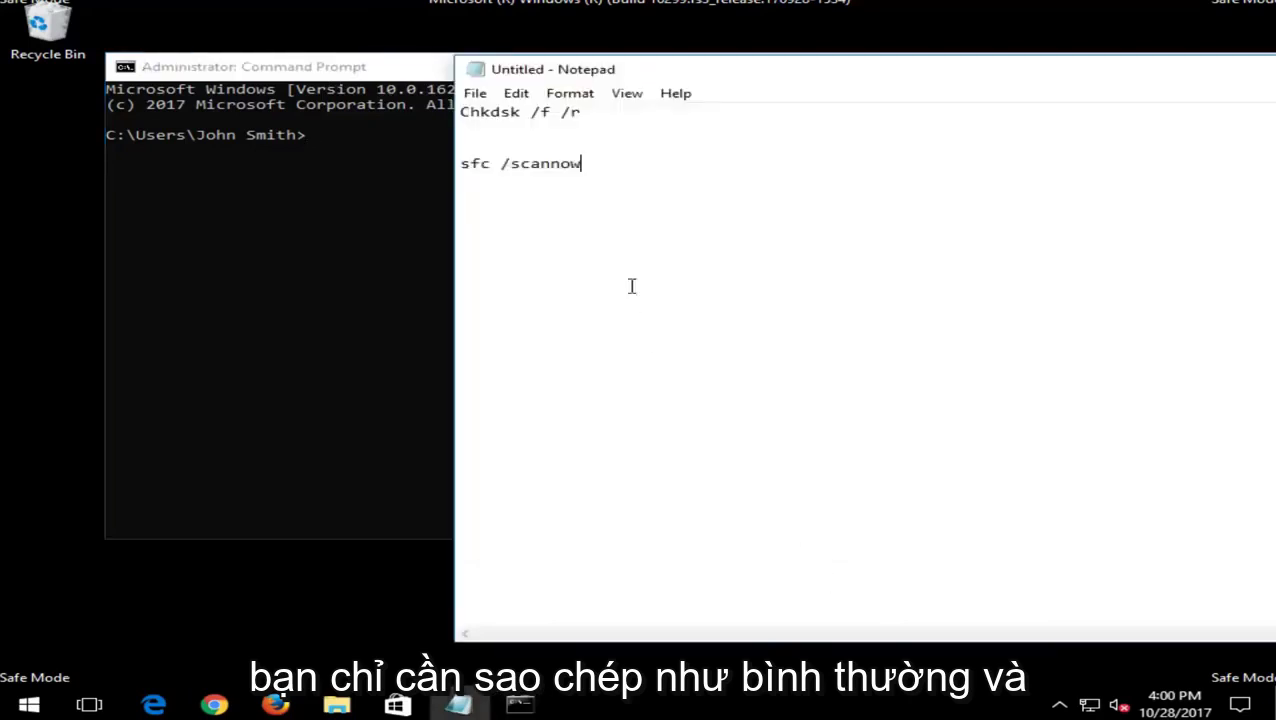
pyautogui.click(348, 68)
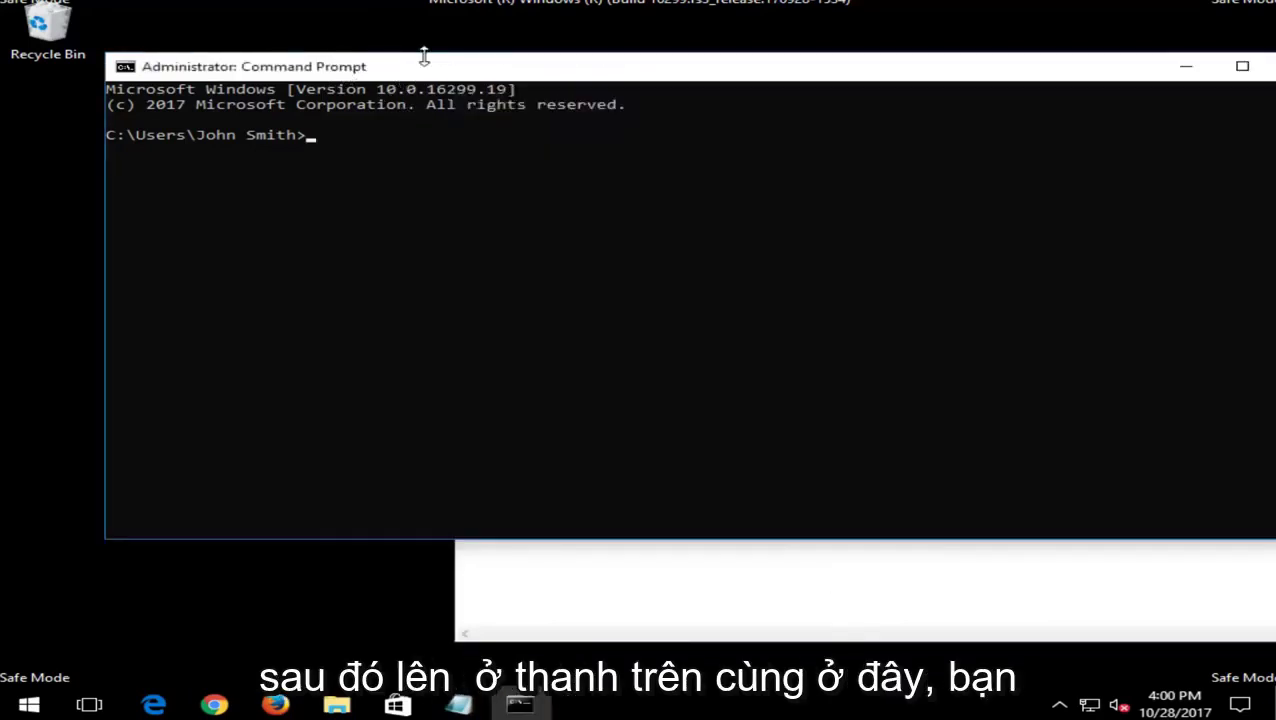
pyautogui.rightClick(458, 70)
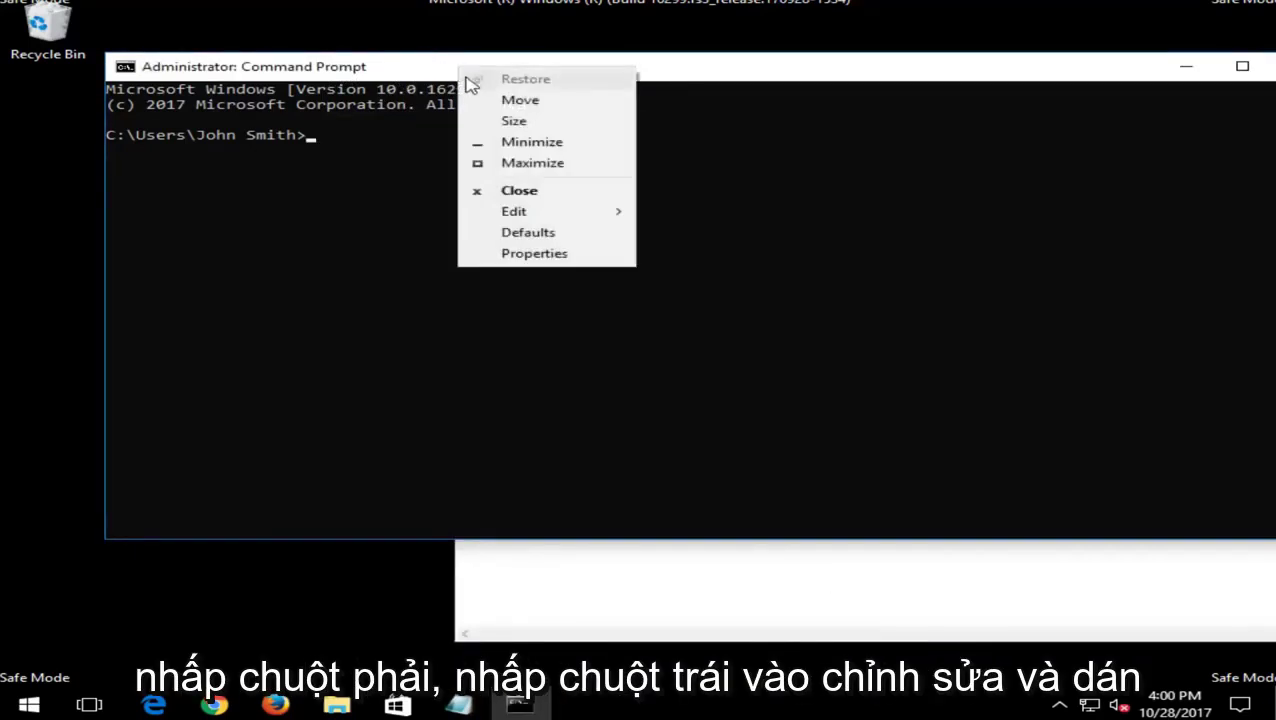
pyautogui.moveTo(540, 211)
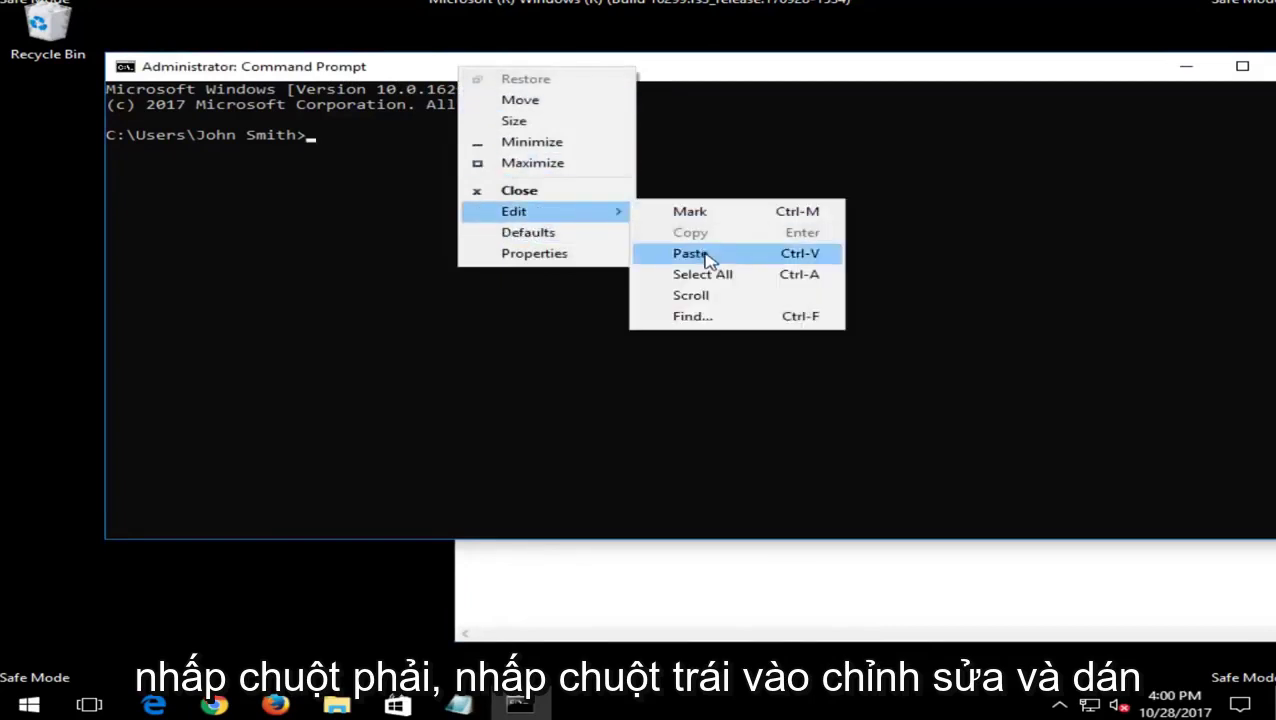
pyautogui.click(706, 254)
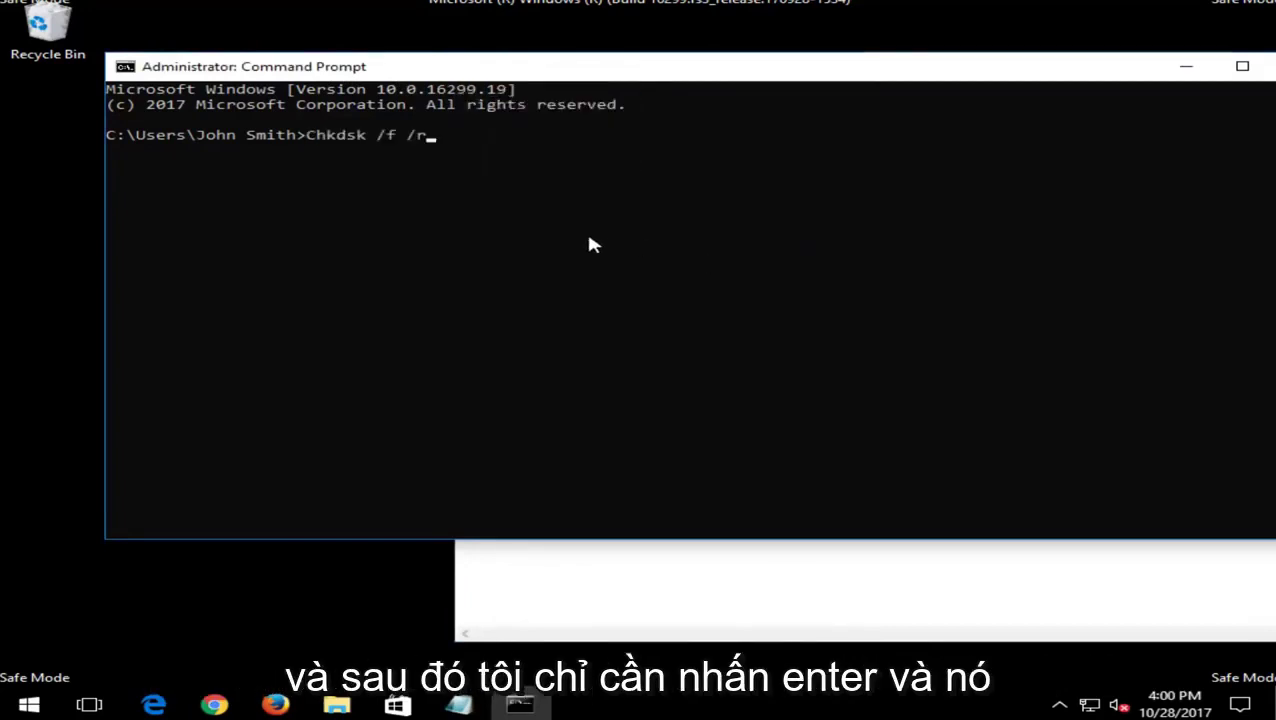
# Run chkdsk /f /r and answer Y to schedule the locked volume's check at next restart
pyautogui.press('Return')
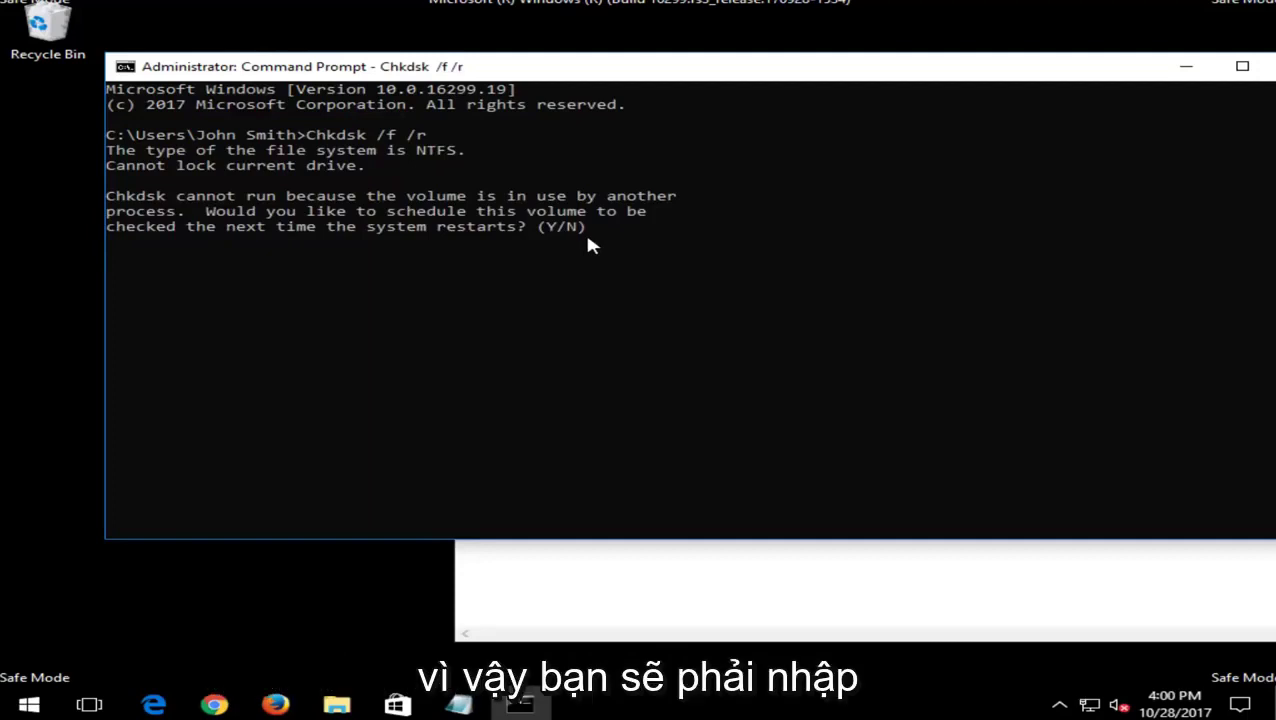
pyautogui.write('y')
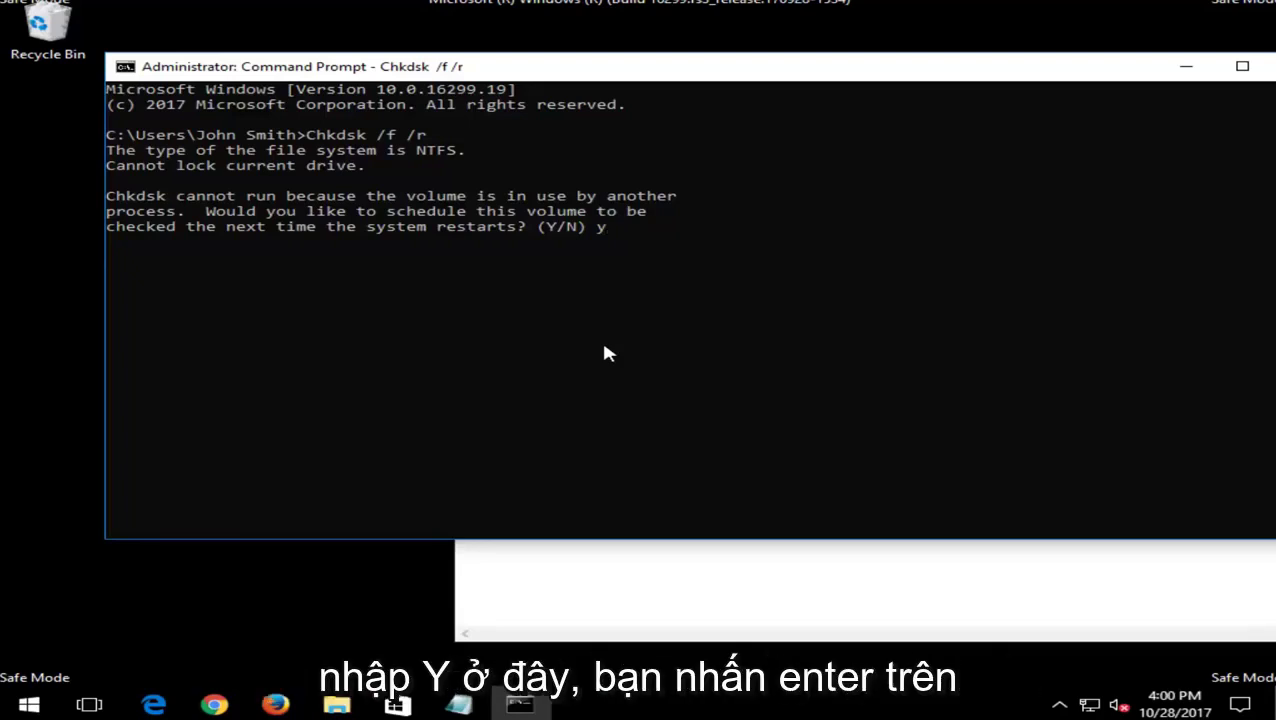
pyautogui.press('Return')
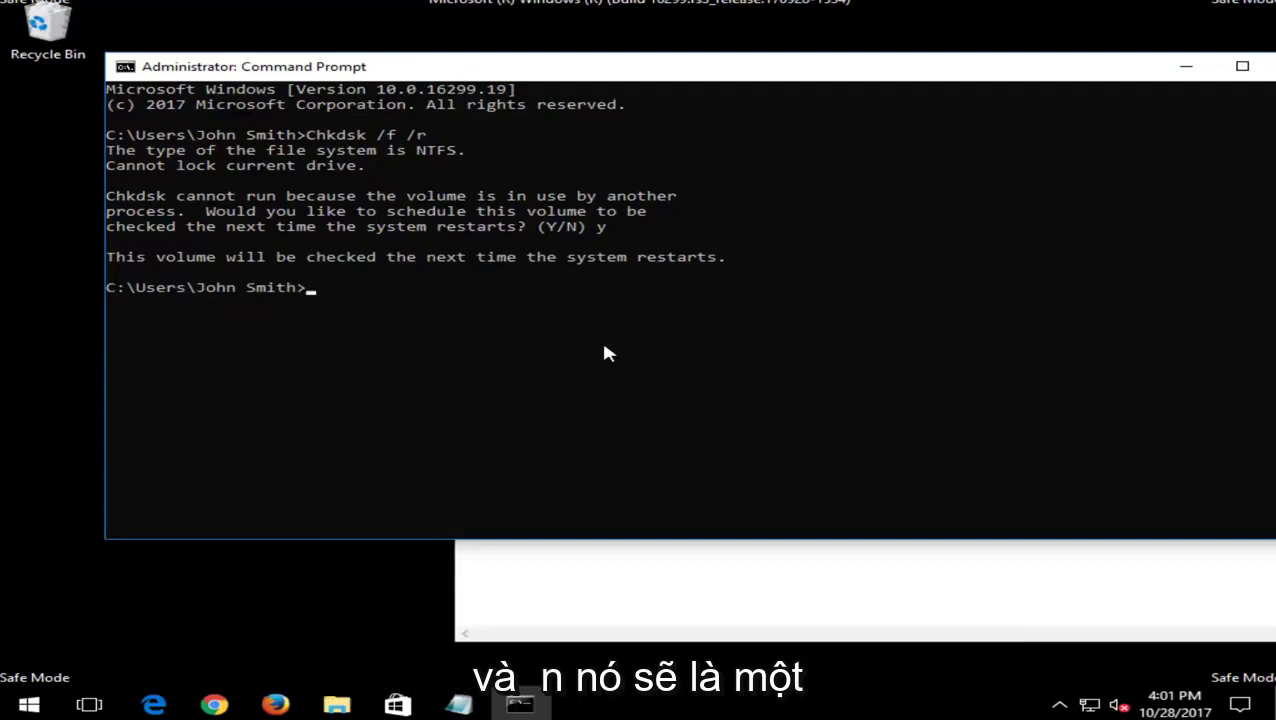
pyautogui.click(522, 599)
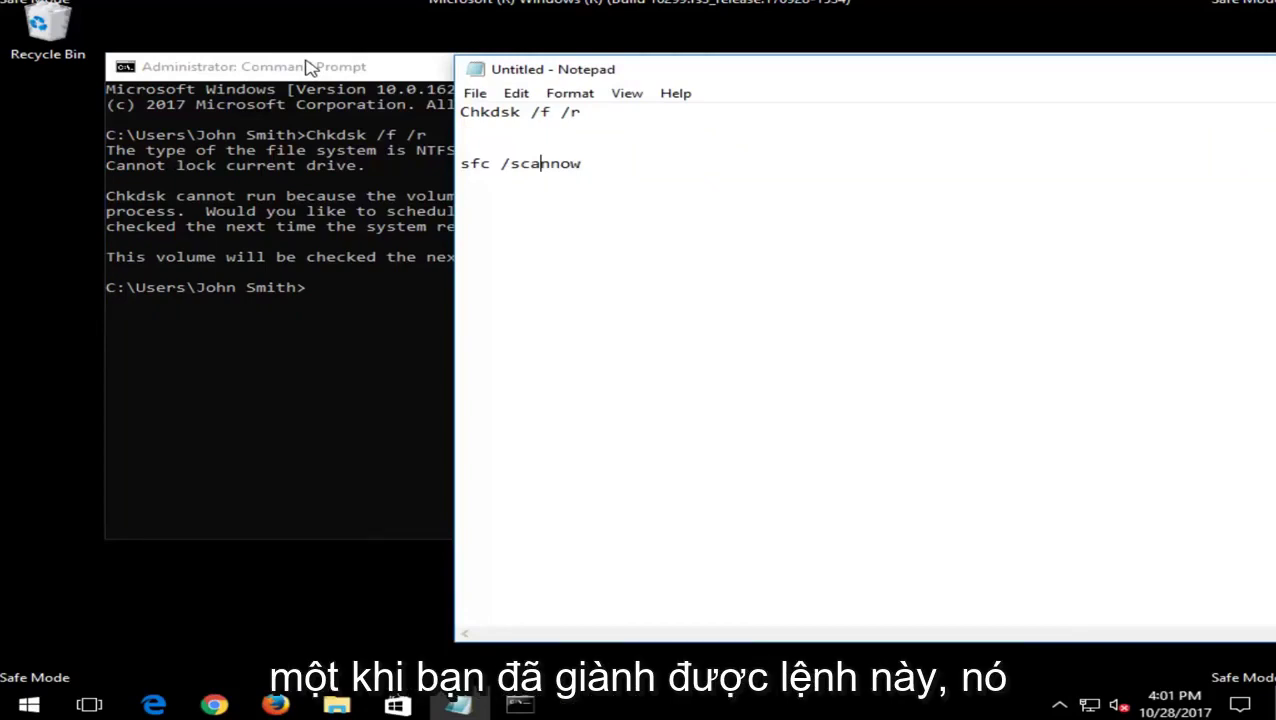
pyautogui.click(310, 67)
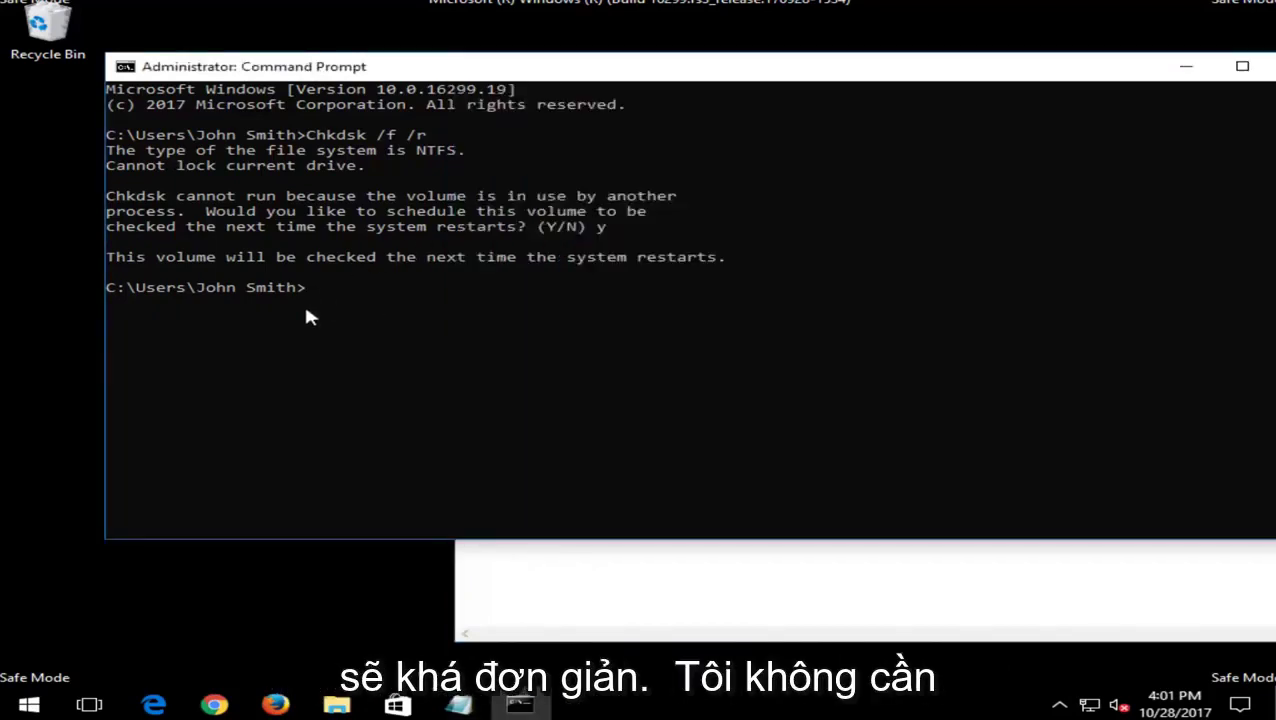